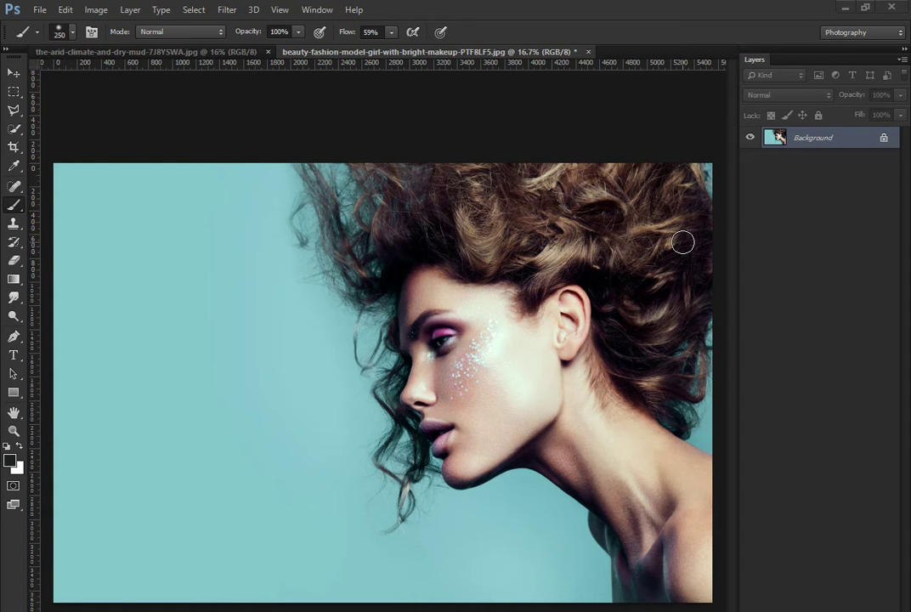
Carry the cracked-mud image from its own document onto the model portrait as Layer 1.
click(234, 52)
click(13, 74)
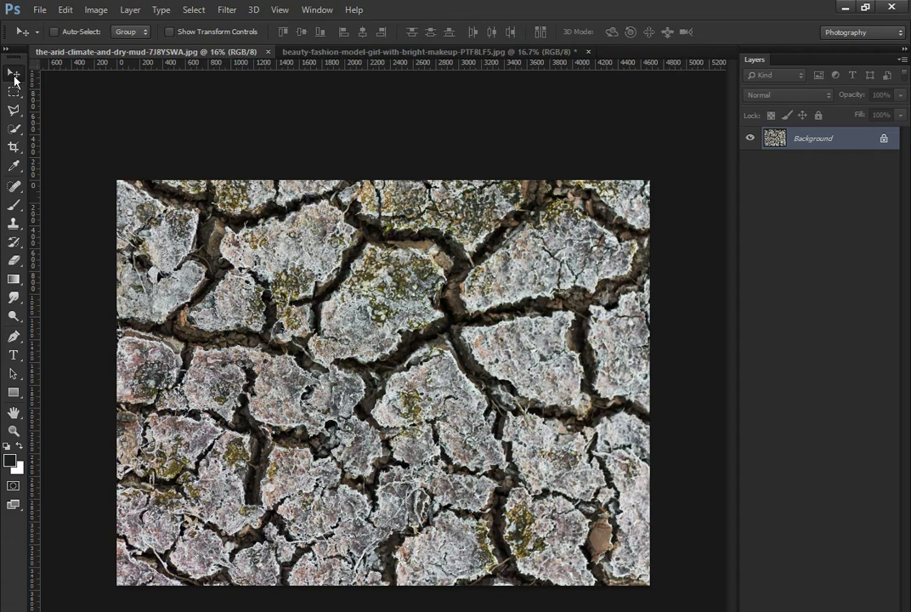
drag(302, 251, 453, 272)
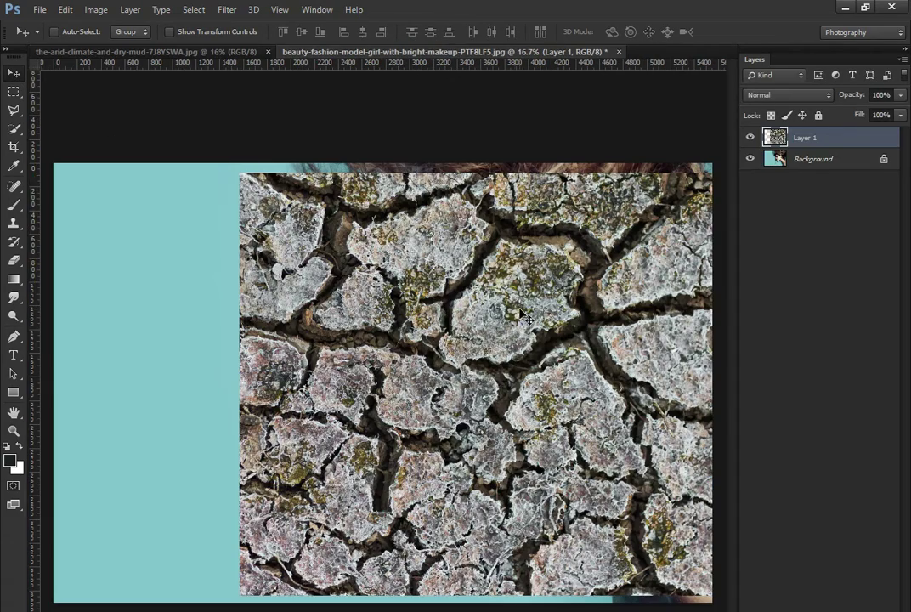
Align Layer 1 over the face and neck at lowered opacity, then restore it to 100%.
drag(524, 316, 478, 324)
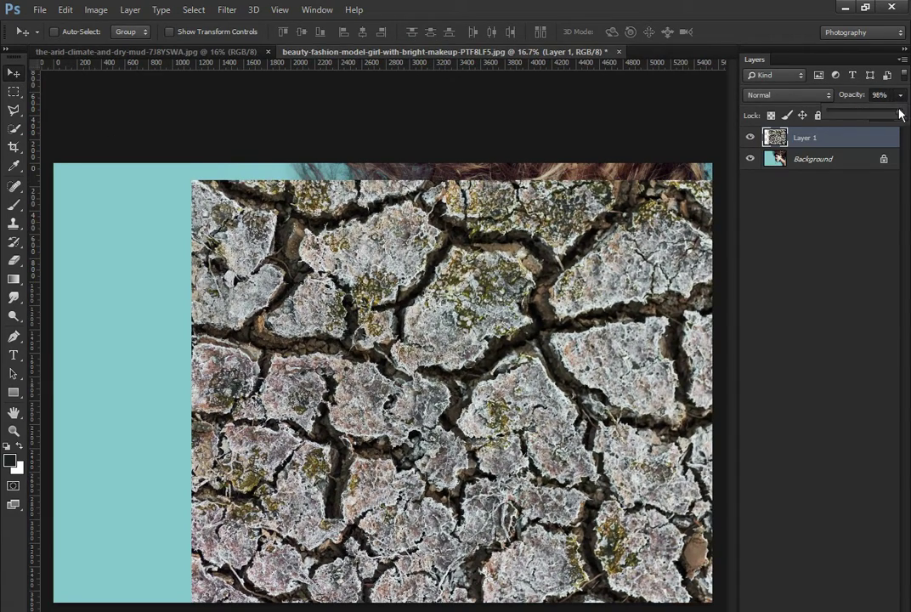
drag(900, 115, 861, 128)
mouse_move(530, 378)
mouse_down()
mouse_move(569, 435)
mouse_move(579, 472)
mouse_move(590, 460)
mouse_up()
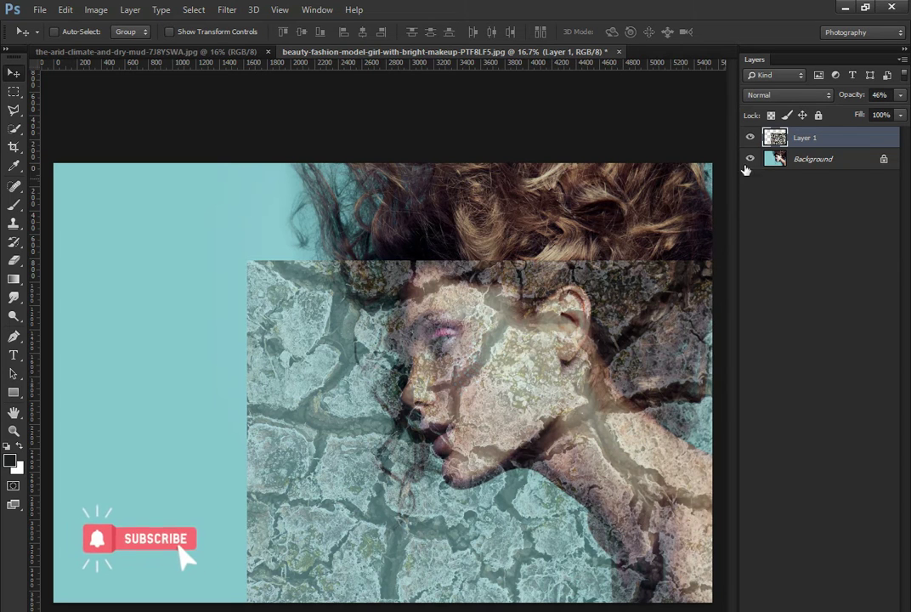
click(901, 95)
drag(884, 116, 890, 168)
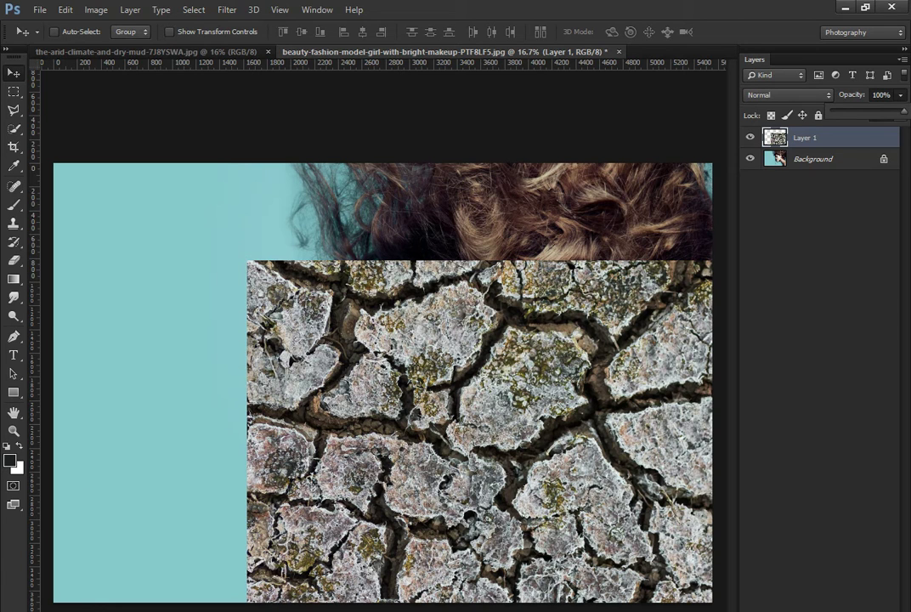
Add a layer mask to Layer 1 and invert it to black, hiding the mud texture.
click(807, 605)
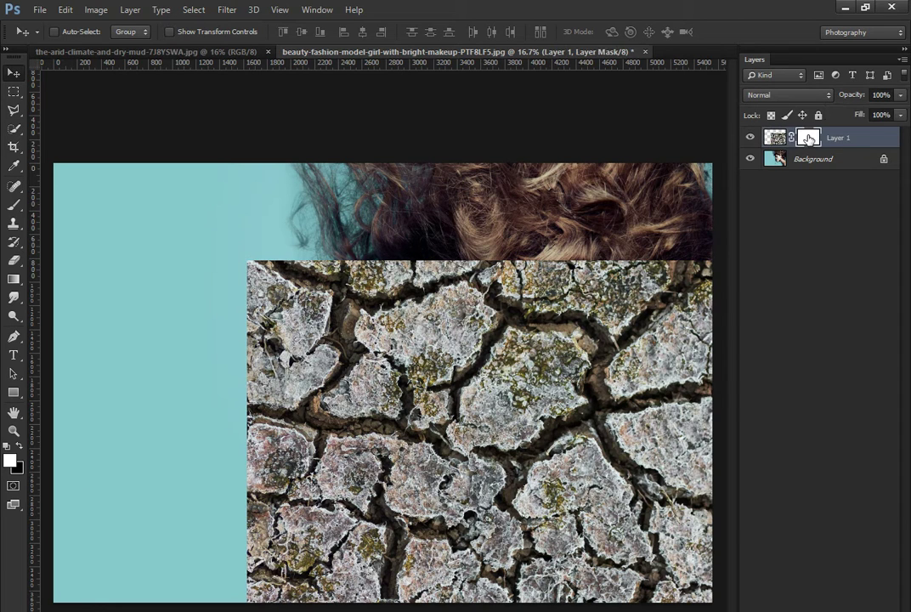
key(ctrl+i)
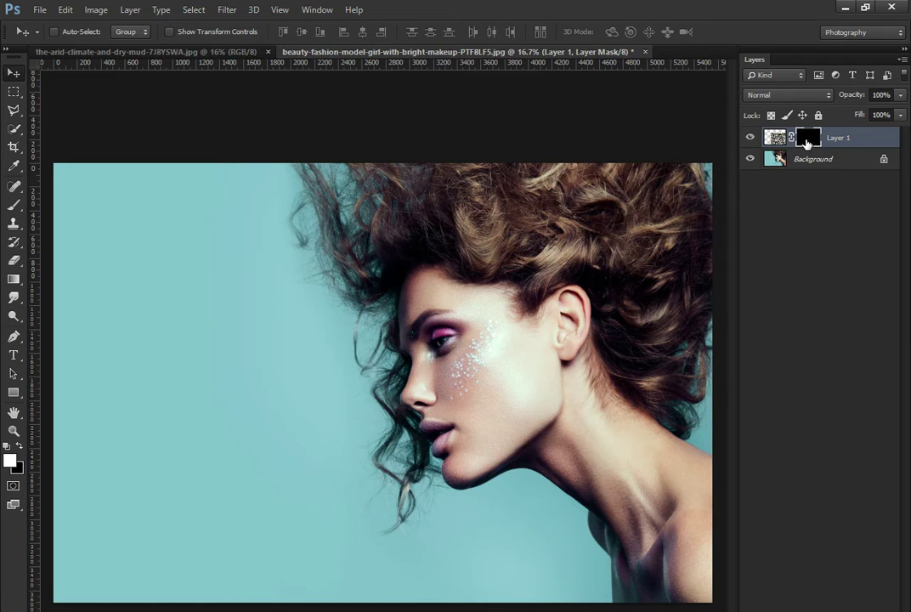
click(14, 205)
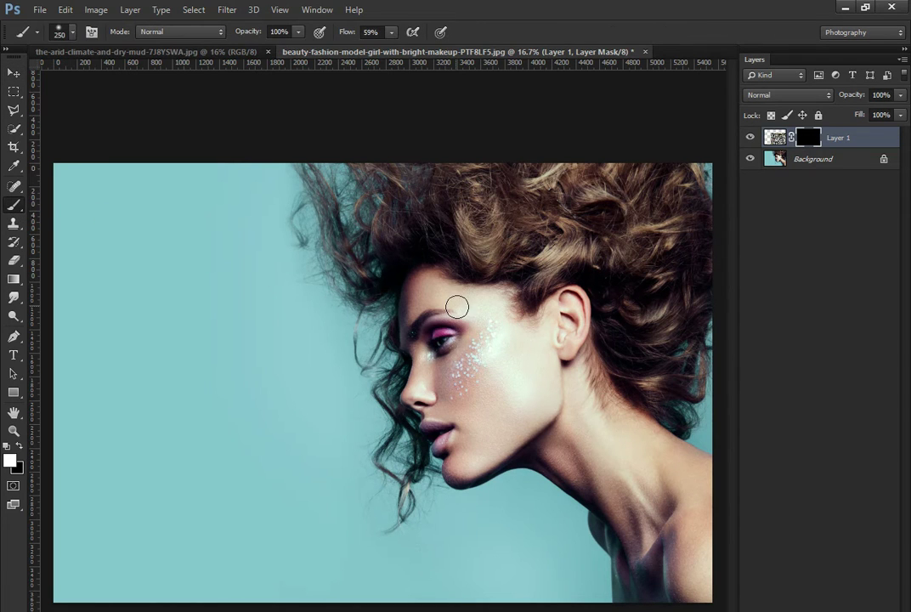
Set brush flow to 50% and paint white on the mask over the cheek.
click(391, 34)
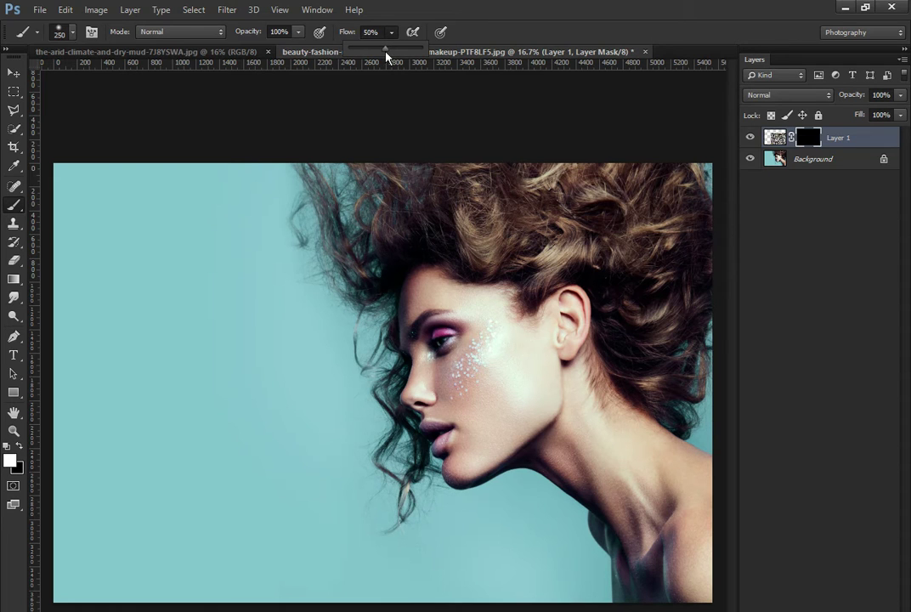
click(524, 352)
mouse_move(524, 352)
mouse_down()
mouse_move(512, 387)
mouse_move(530, 420)
mouse_move(481, 458)
mouse_move(542, 433)
mouse_move(529, 394)
mouse_up()
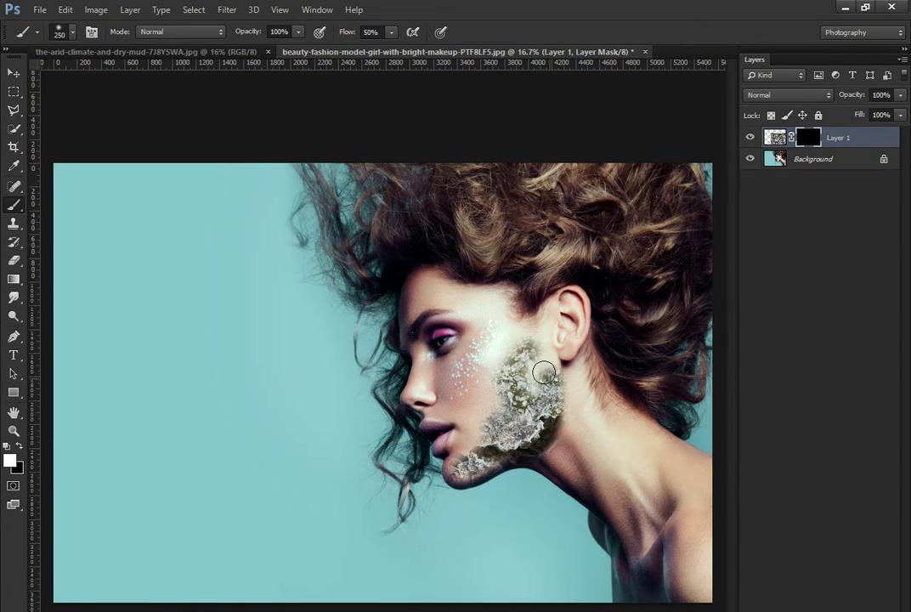
Enlarge the brush to 367 px and reveal mud across the cheek toward the eye.
right_click(535, 381)
drag(653, 402, 663, 402)
key(Return)
mouse_move(480, 378)
mouse_down()
mouse_move(502, 350)
mouse_move(566, 392)
mouse_move(584, 380)
mouse_move(628, 434)
mouse_up()
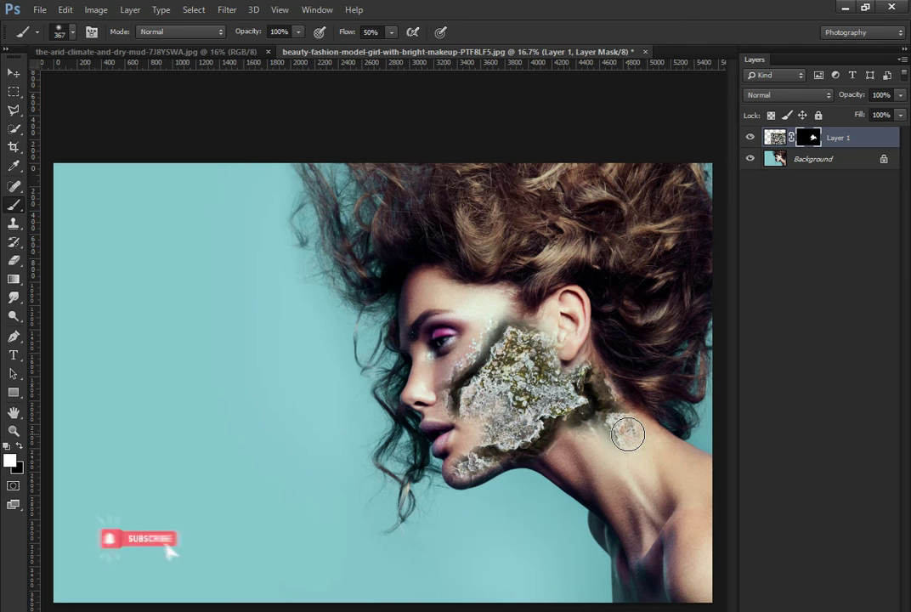
Paint white down the neck, shrinking the brush to 250 px for the finer strokes.
mouse_move(613, 423)
mouse_down()
mouse_move(613, 456)
mouse_move(645, 549)
mouse_move(633, 578)
mouse_move(694, 490)
mouse_move(663, 482)
mouse_up()
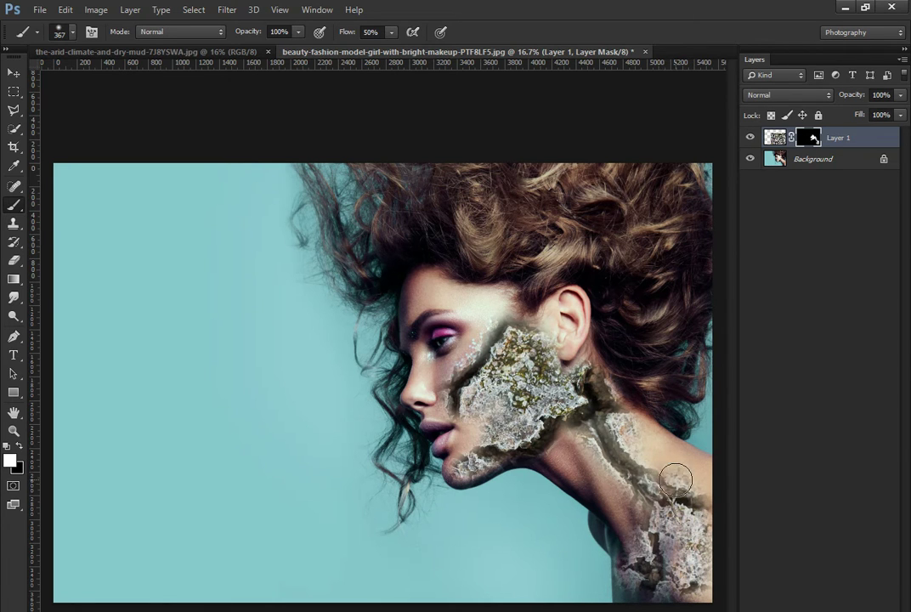
mouse_move(662, 483)
mouse_down()
mouse_move(646, 442)
mouse_move(681, 470)
mouse_up()
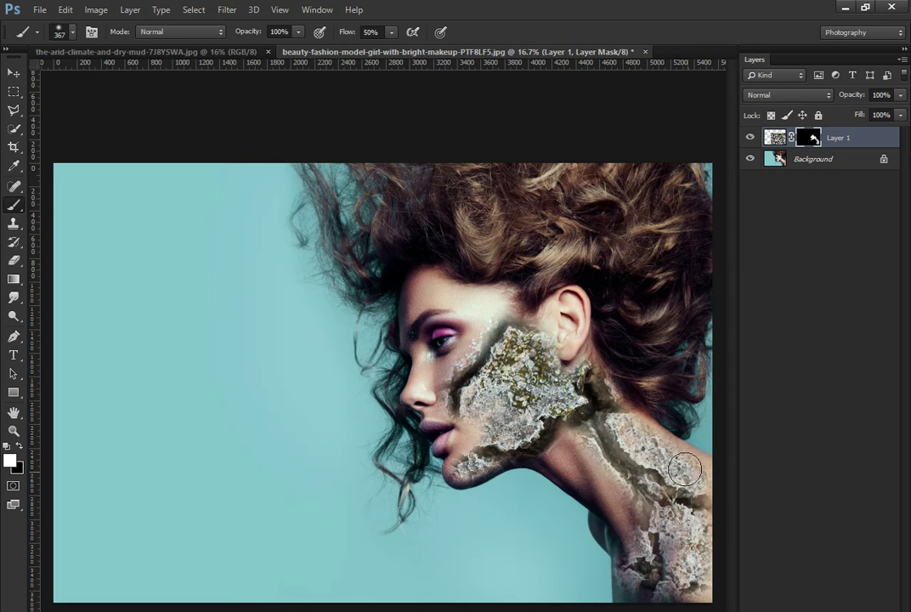
key(bracketleft)
key(bracketleft)
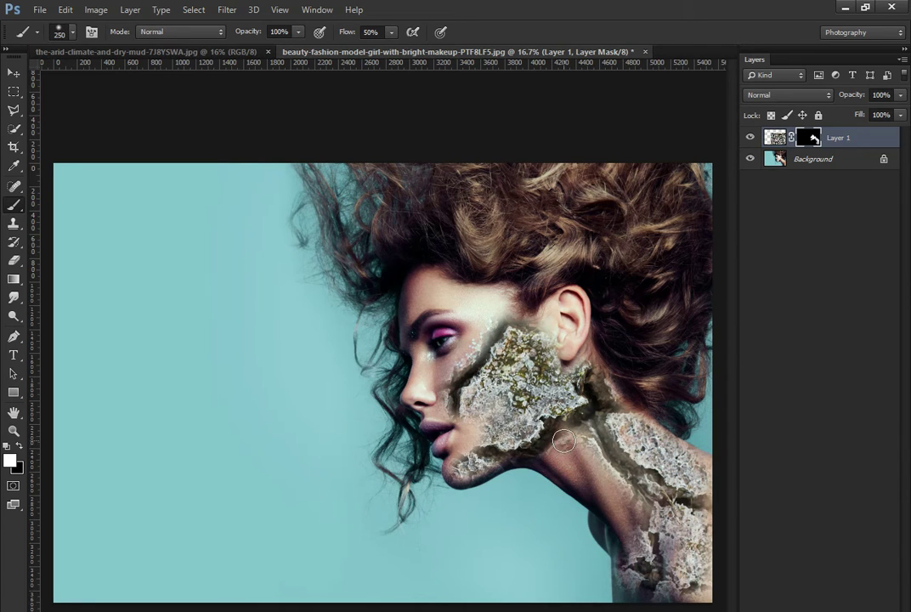
mouse_move(564, 445)
mouse_down()
mouse_move(568, 454)
mouse_move(575, 427)
mouse_up()
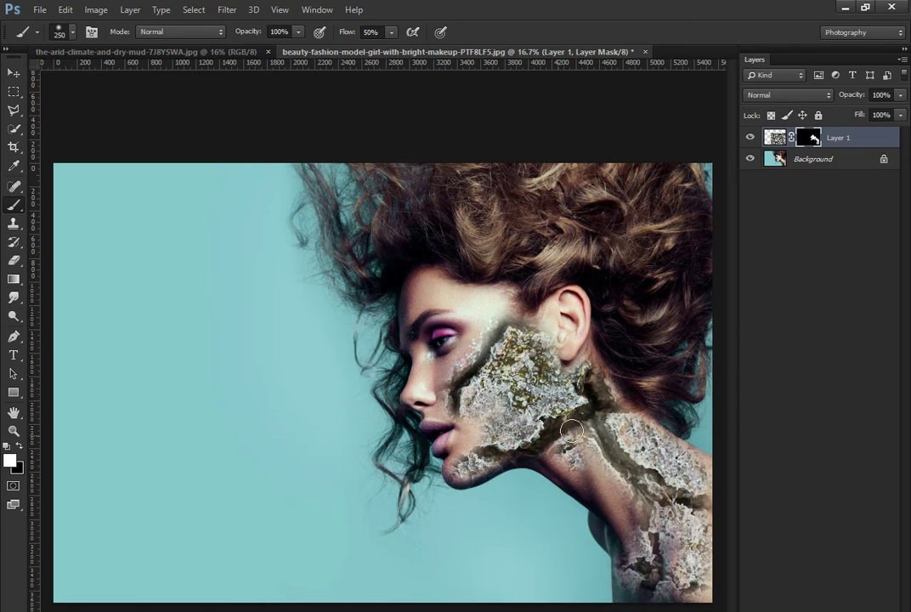
drag(570, 384, 592, 374)
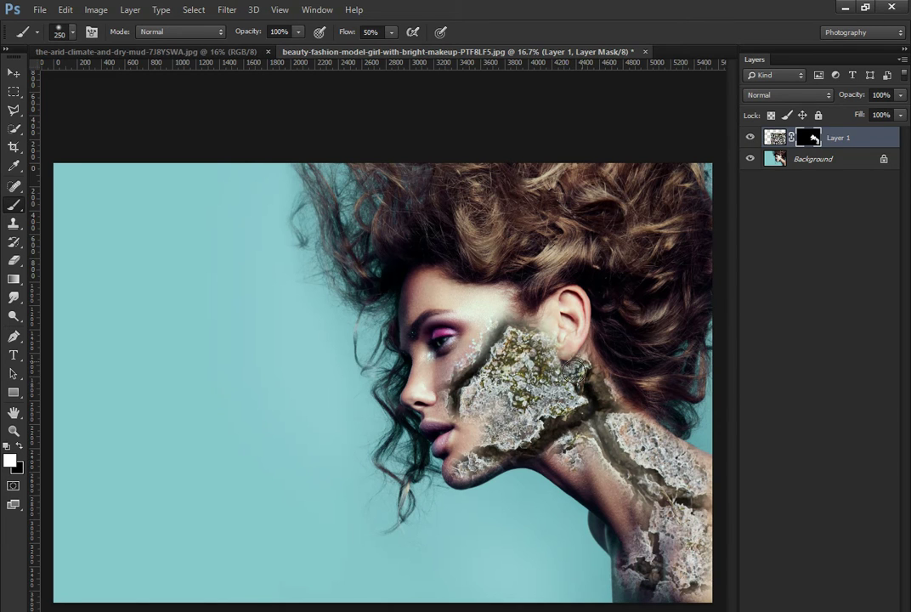
mouse_move(599, 422)
mouse_down()
mouse_move(634, 576)
mouse_move(647, 582)
mouse_up()
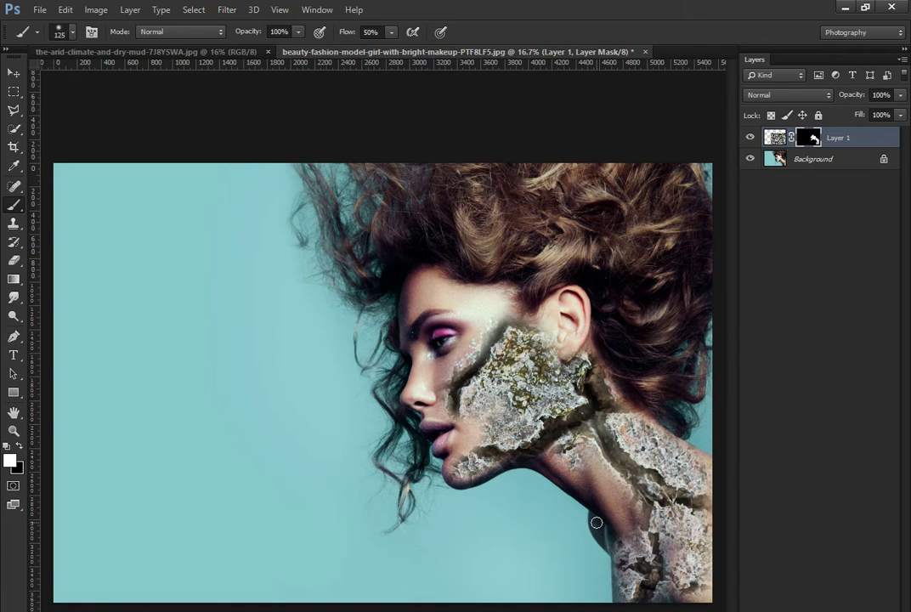
Switch briefly to the Zoom tool, then return to the Brush for mask painting.
key(z)
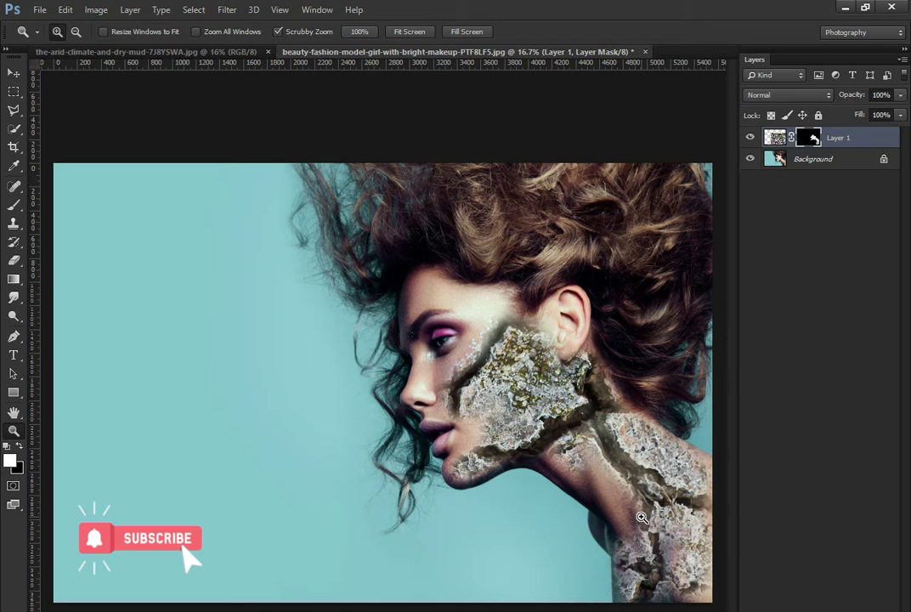
key(b)
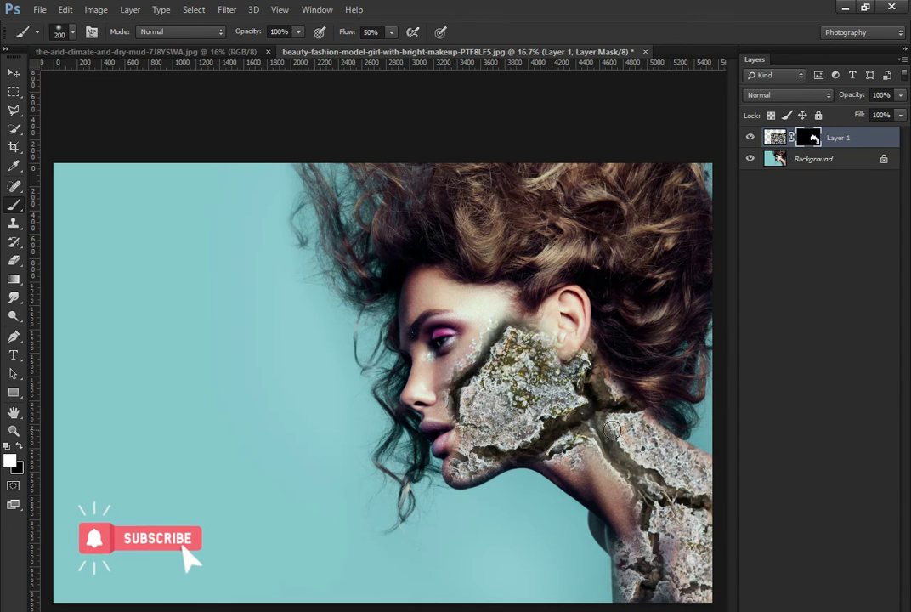
Reveal more mud on the neck and the cheek near the ear with a 500 px brush.
drag(596, 481, 595, 499)
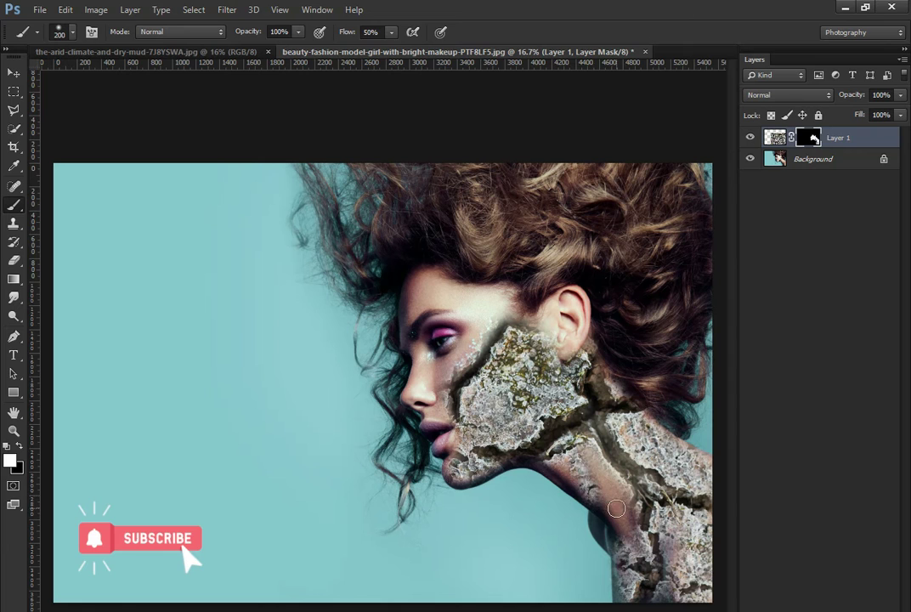
key(bracketright)
key(bracketright)
key(bracketright)
drag(648, 531, 639, 482)
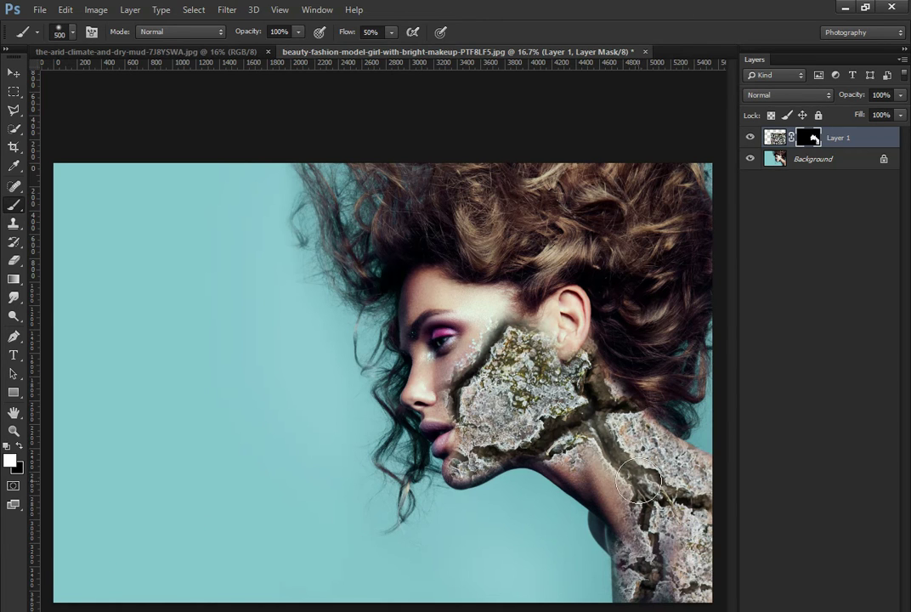
click(499, 313)
mouse_move(500, 312)
mouse_down()
mouse_move(438, 287)
mouse_move(508, 323)
mouse_up()
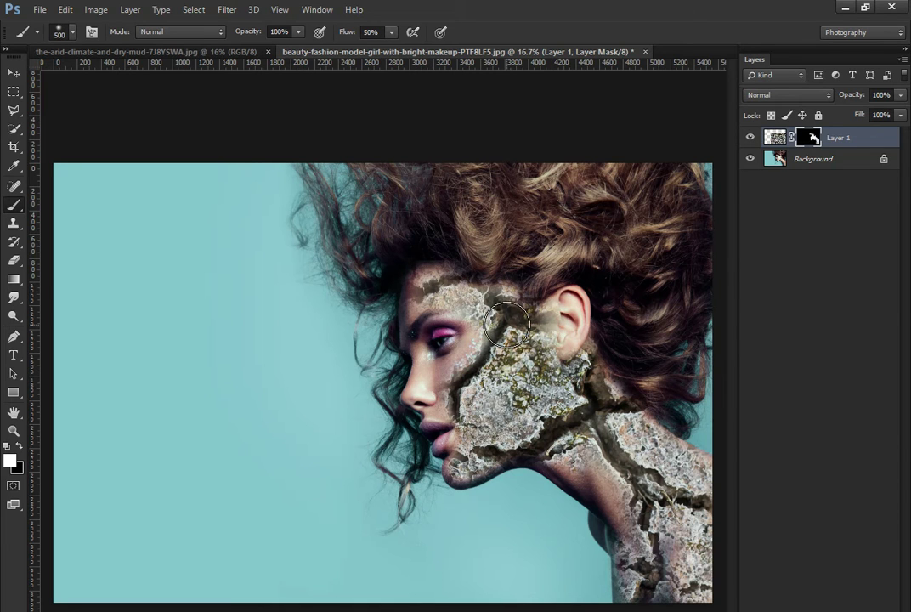
With a 175 px brush, reveal mud across the forehead and cheek, undoing one stray stroke.
key(bracketleft)
key(bracketleft)
key(bracketleft)
drag(411, 291, 451, 283)
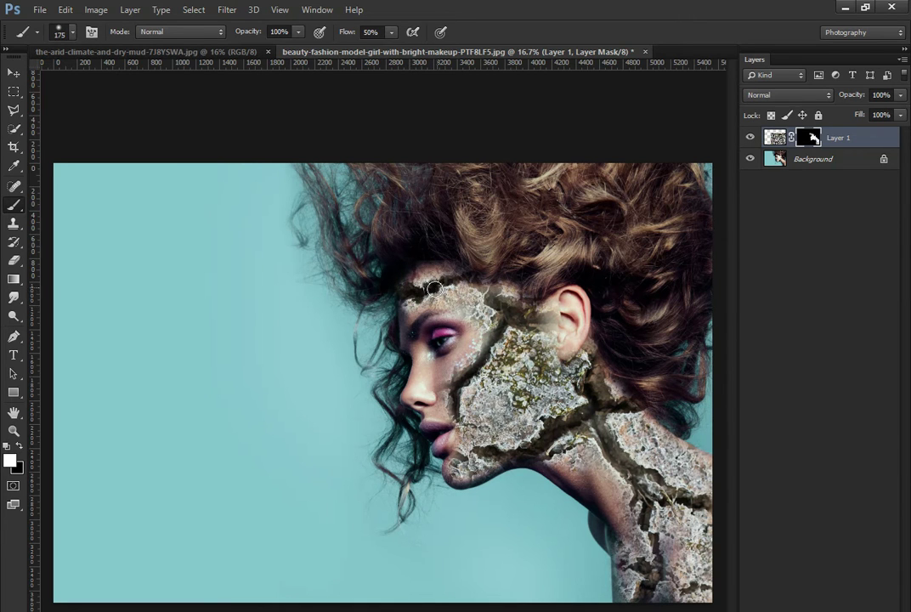
drag(471, 282, 530, 323)
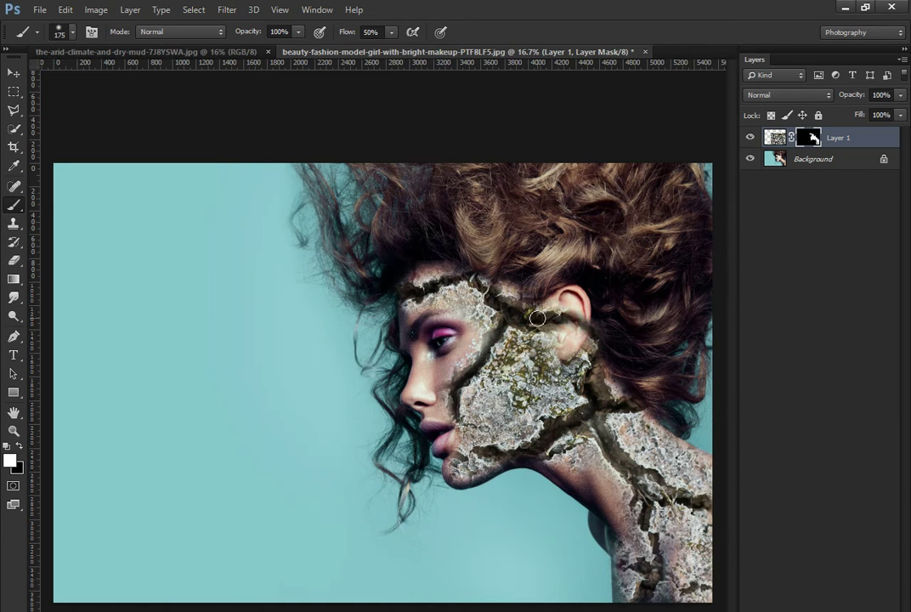
mouse_move(597, 343)
mouse_down()
mouse_move(530, 318)
mouse_move(567, 357)
mouse_up()
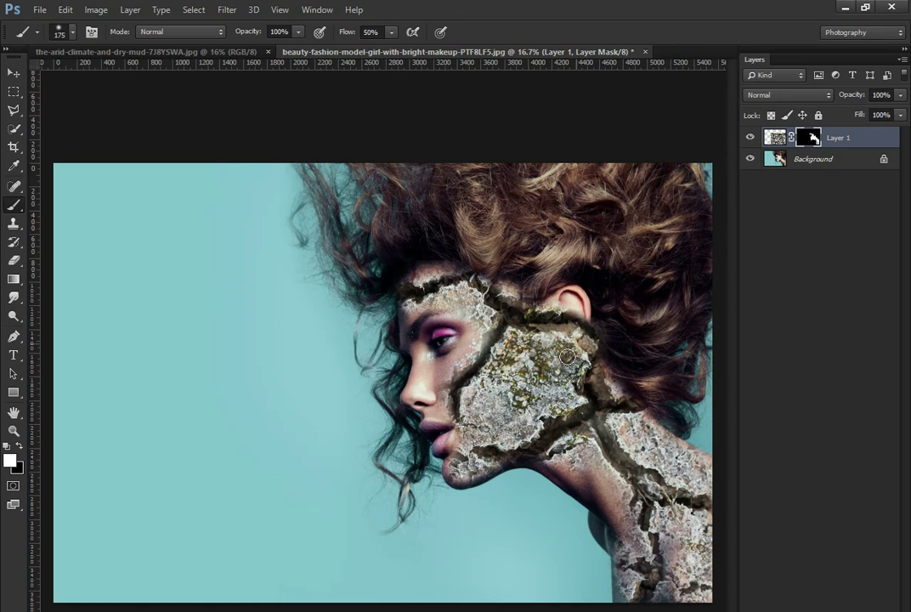
key(ctrl+z)
mouse_move(459, 281)
mouse_down()
mouse_move(426, 290)
mouse_move(456, 274)
mouse_up()
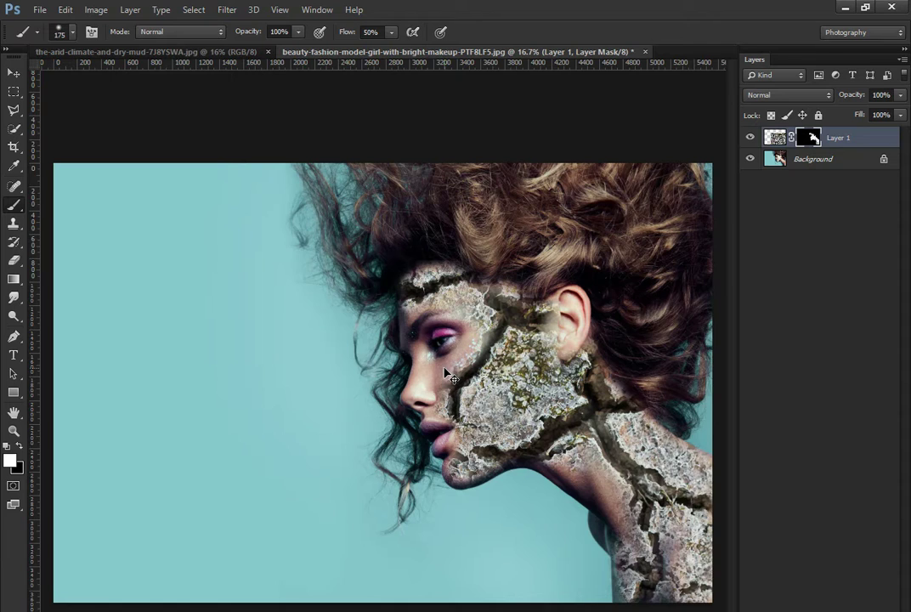
key(ctrl+plus)
mouse_move(490, 395)
mouse_down()
mouse_move(473, 361)
mouse_move(489, 287)
mouse_up()
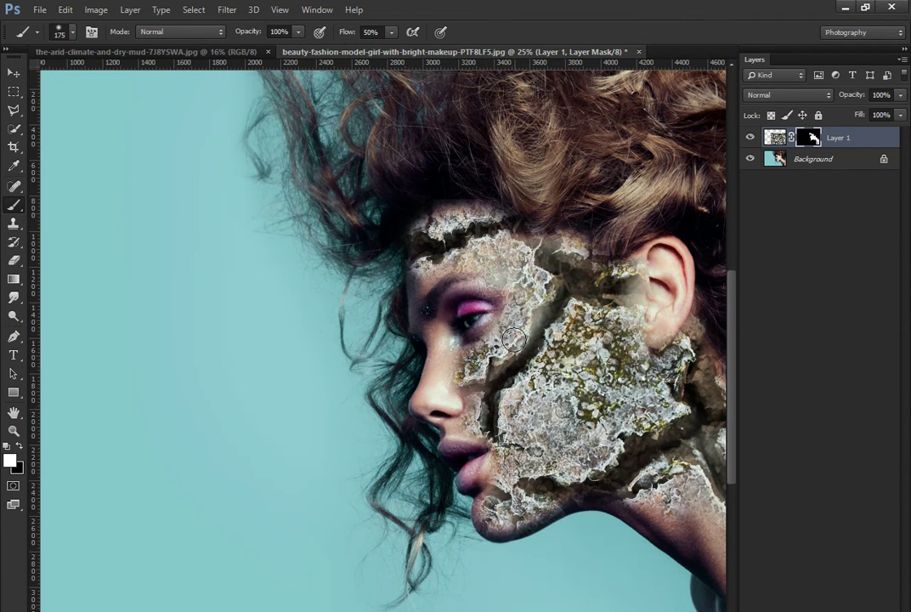
Paint the mask just below the ear lobe and beneath the eye.
key(z)
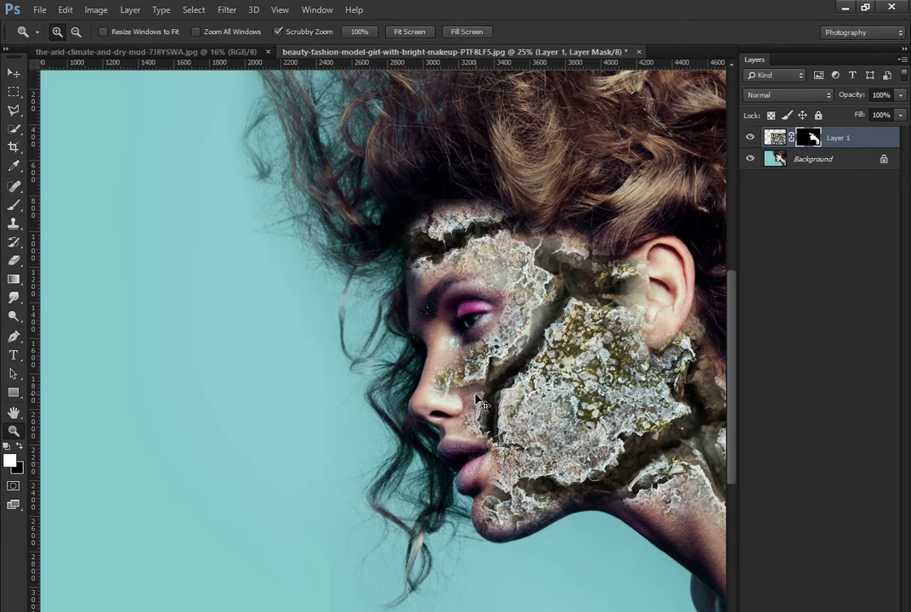
click(13, 204)
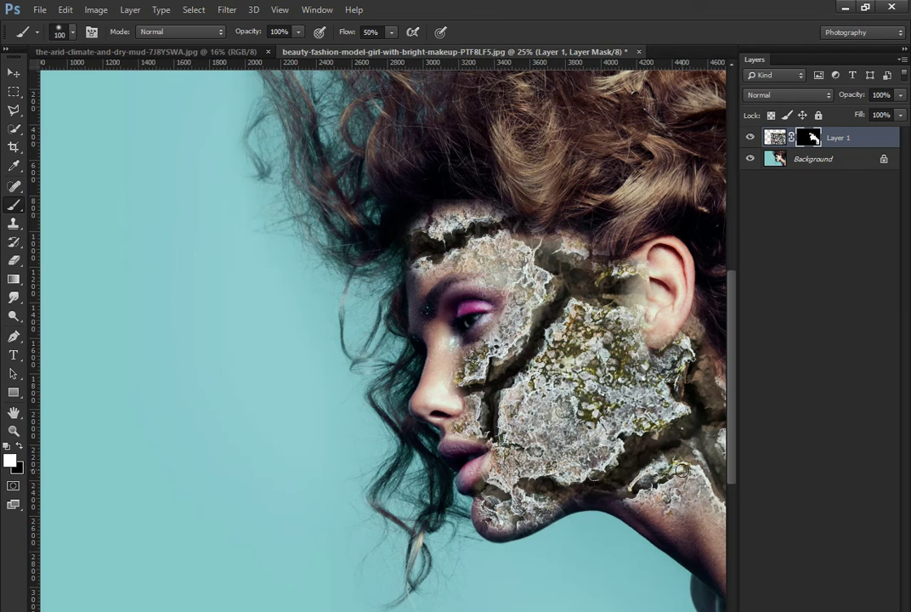
drag(649, 312, 667, 355)
drag(438, 324, 460, 381)
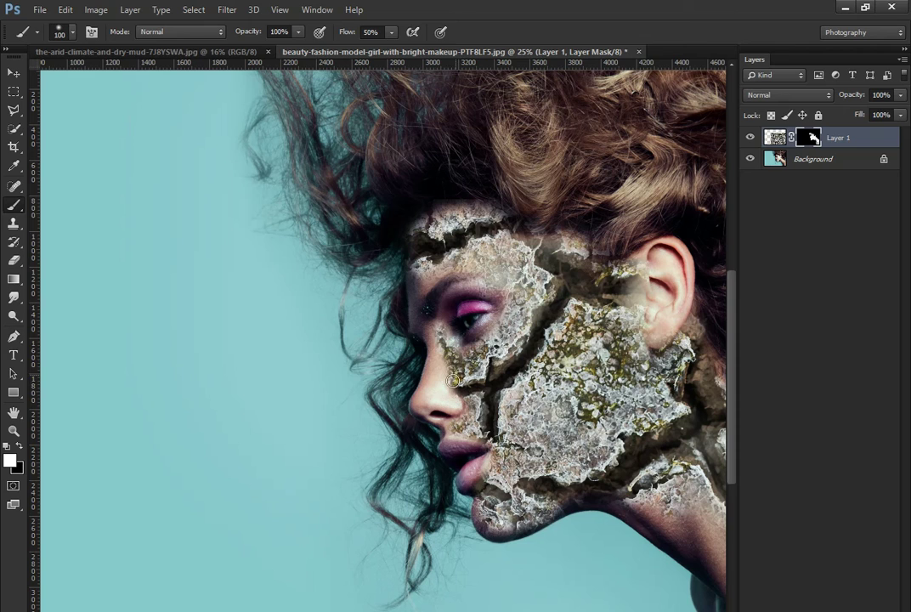
Enlarge the brush to 175 px, undo the stroke over the nose, and pan toward the neck.
key(bracketright)
key(bracketright)
key(bracketright)
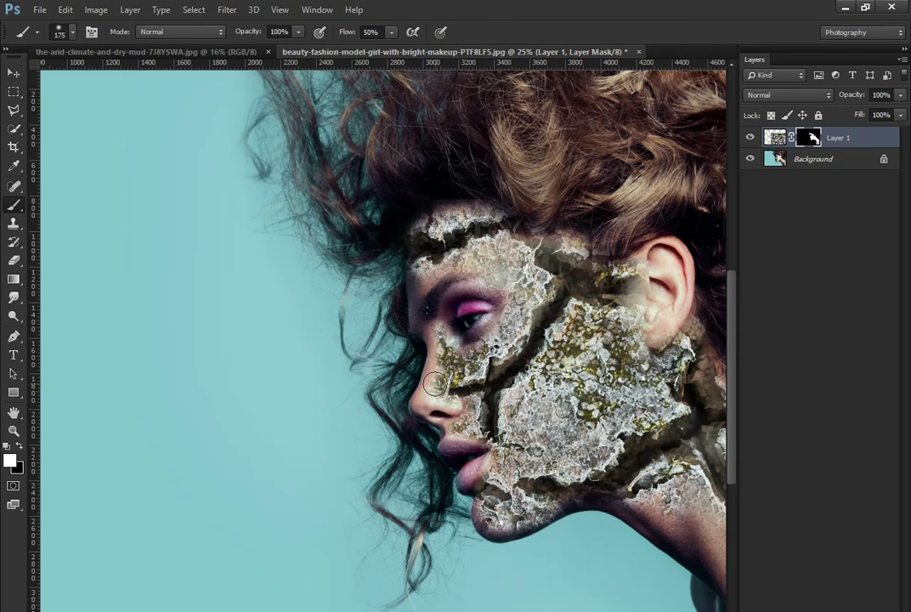
drag(438, 405, 448, 364)
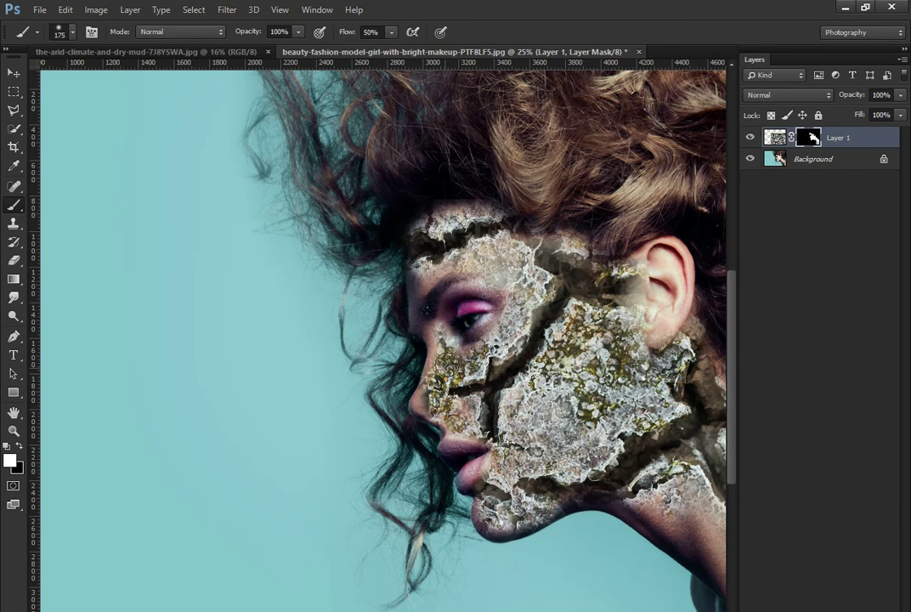
key(ctrl+z)
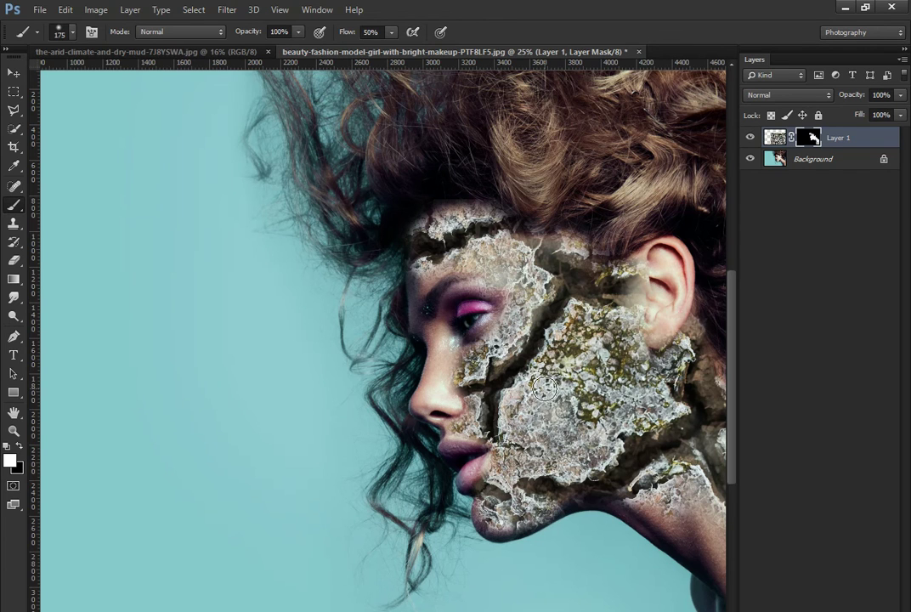
scroll(527, 386, down, 2)
scroll(493, 384, down, 1)
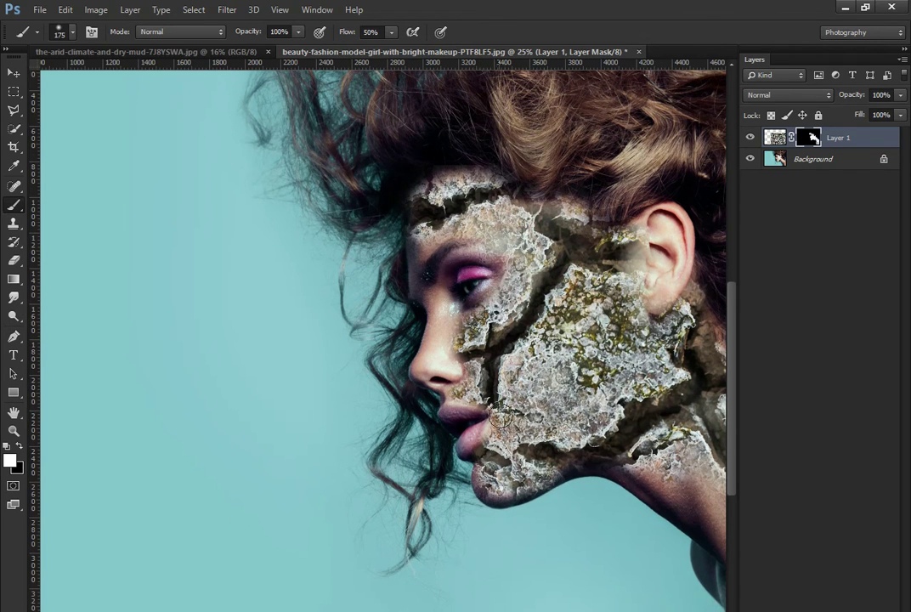
mouse_move(672, 331)
mouse_down()
mouse_move(506, 357)
mouse_move(472, 386)
mouse_move(504, 341)
mouse_move(518, 346)
mouse_move(438, 330)
mouse_move(453, 332)
mouse_up()
Fit the image on screen, flatten it, and unlock the Background as Layer 0.
key(z)
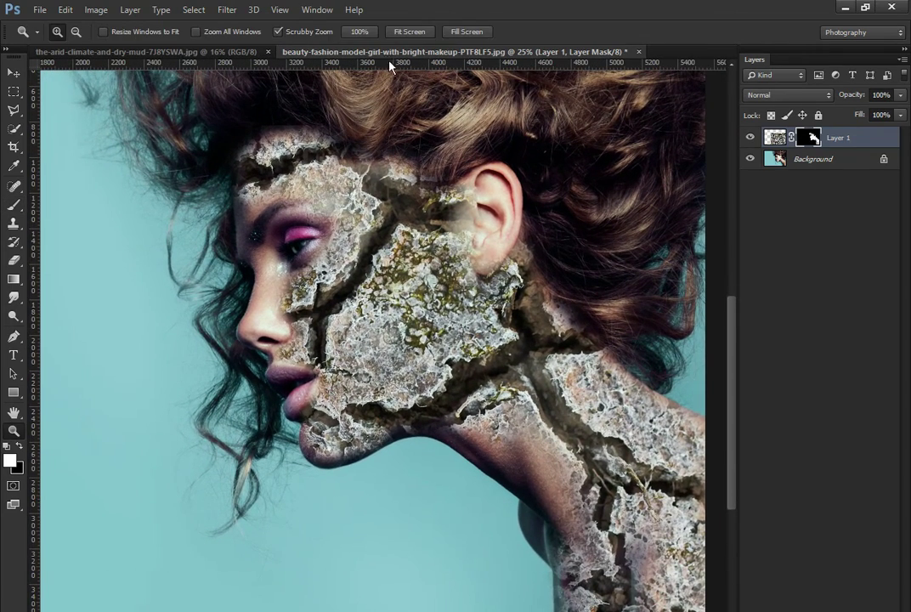
click(409, 32)
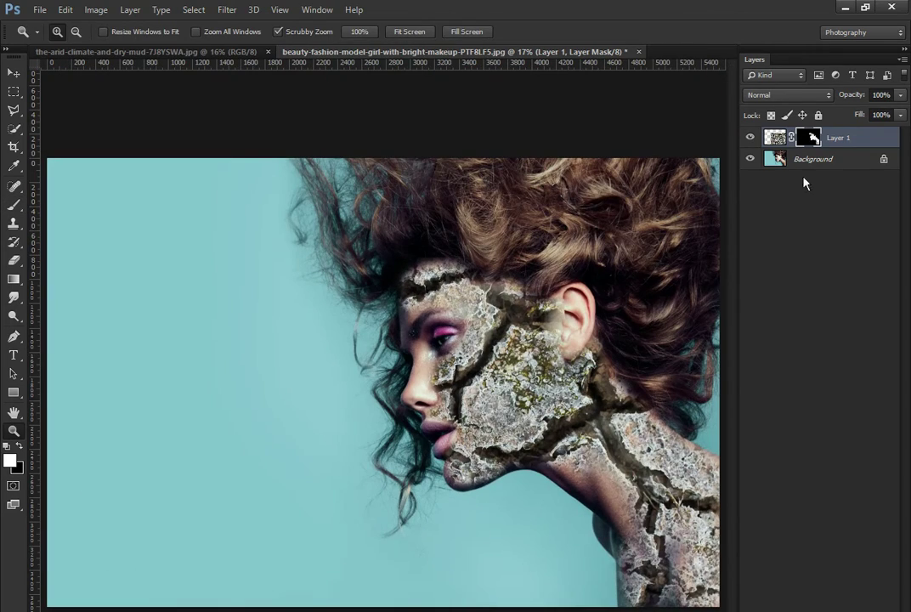
right_click(833, 145)
click(635, 516)
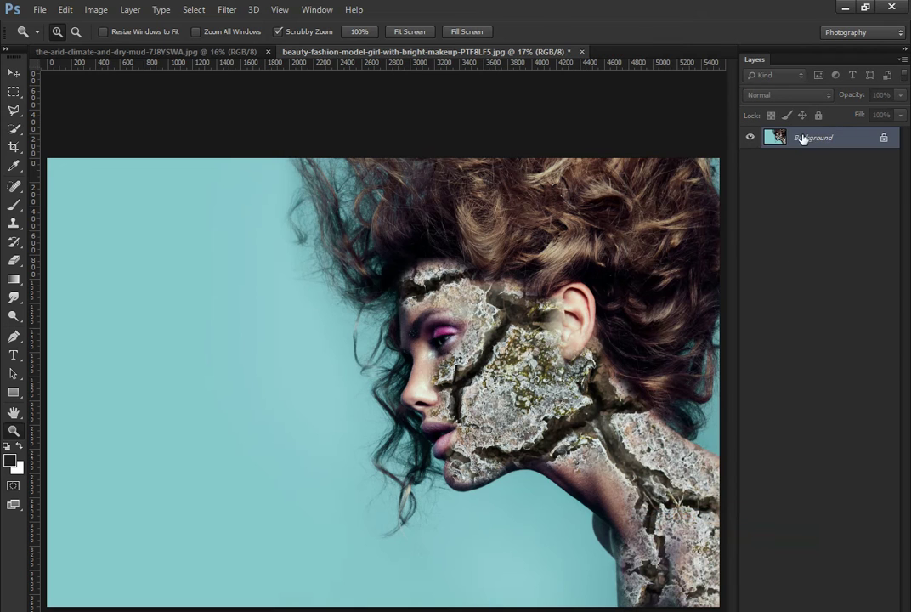
alt+double_click(844, 141)
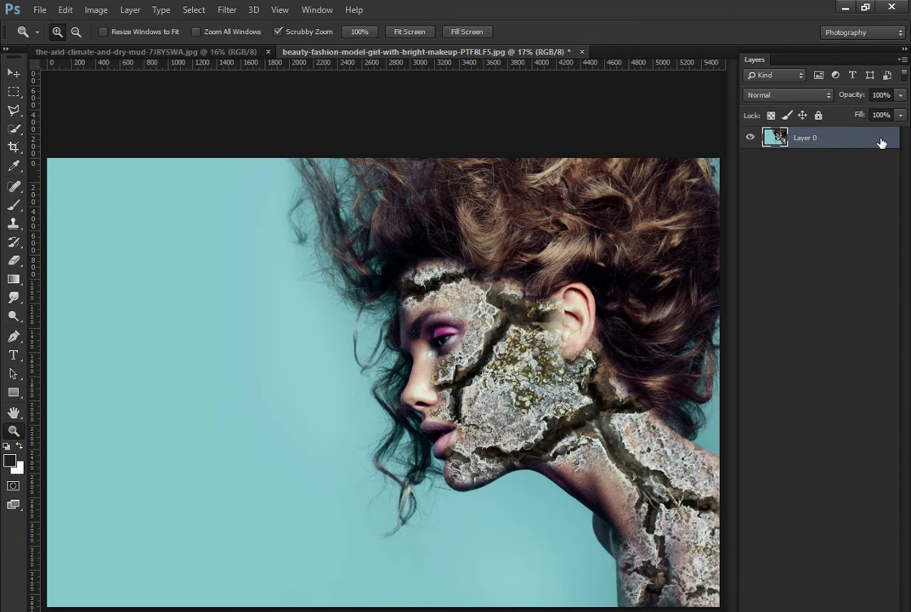
Try a red Color Overlay style, undo it, and add a new empty layer.
double_click(881, 140)
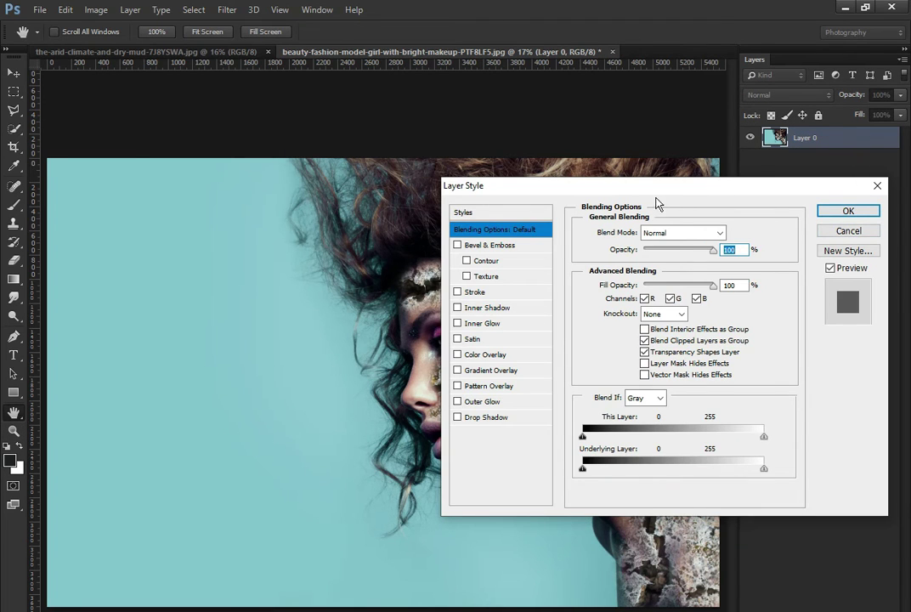
drag(552, 184, 403, 185)
click(310, 355)
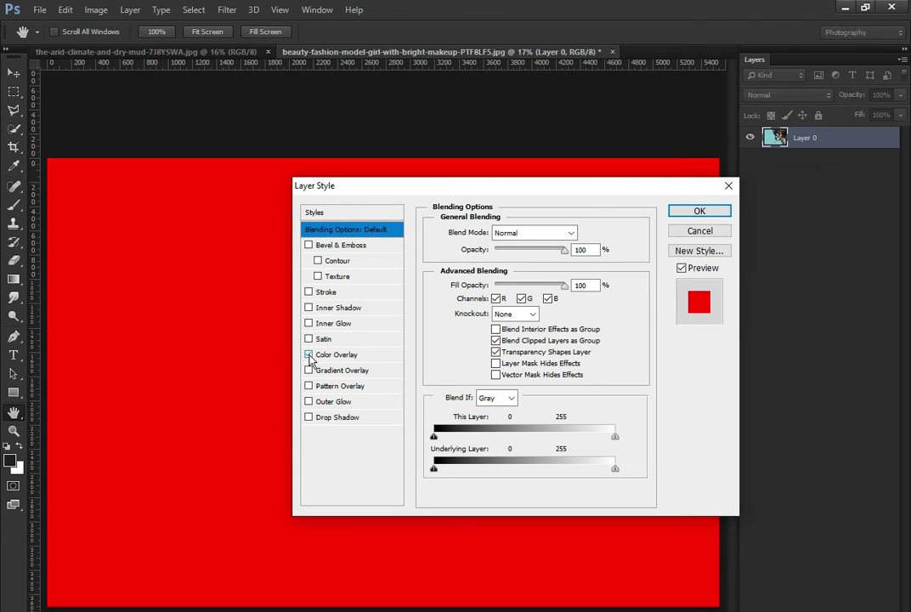
click(699, 211)
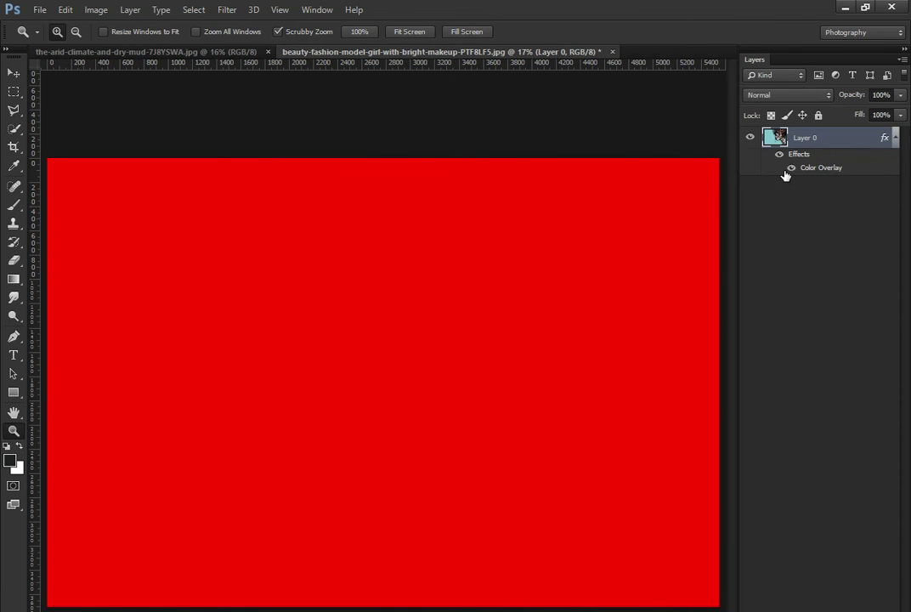
key(ctrl+z)
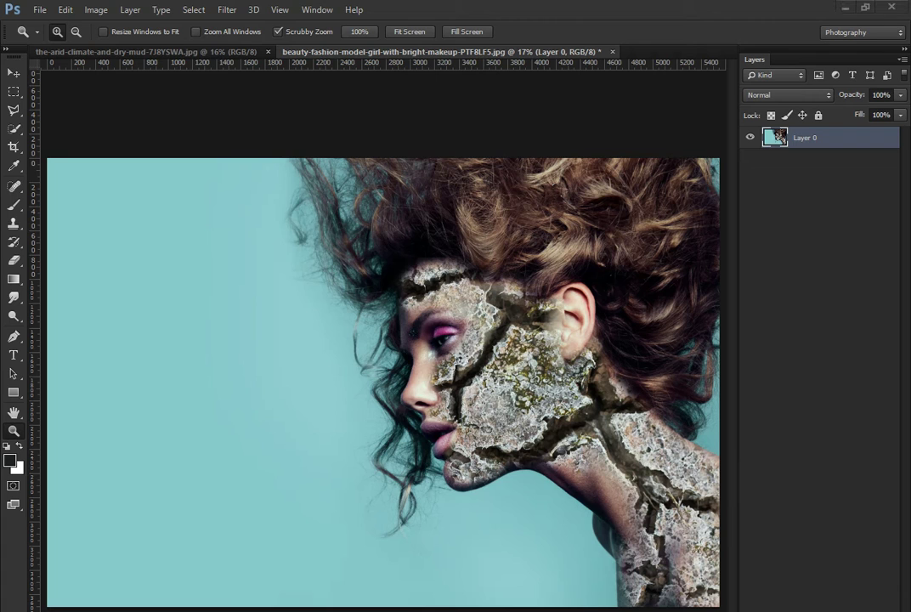
key(ctrl+shift+alt+n)
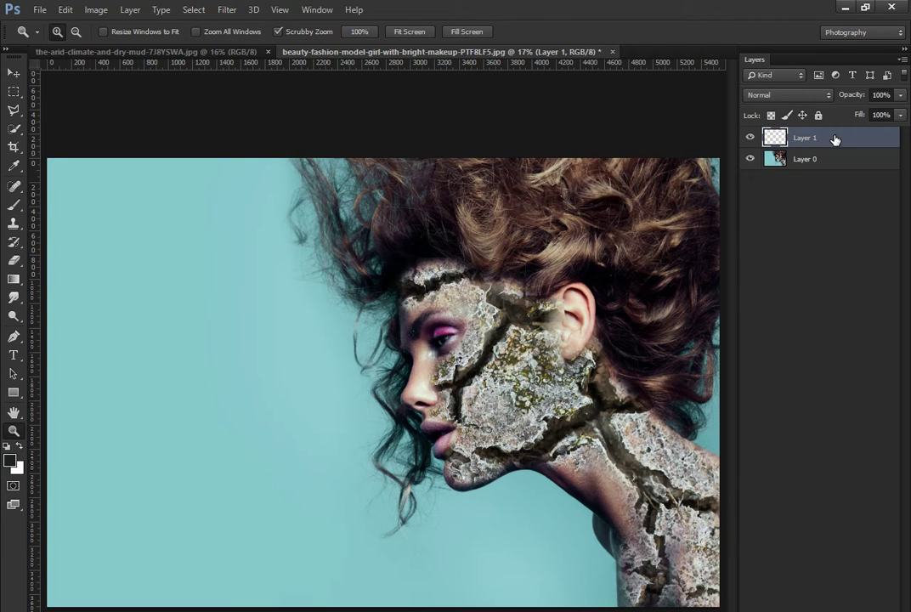
Add a Solid Color fill layer with hex ff0000.
click(837, 605)
click(799, 389)
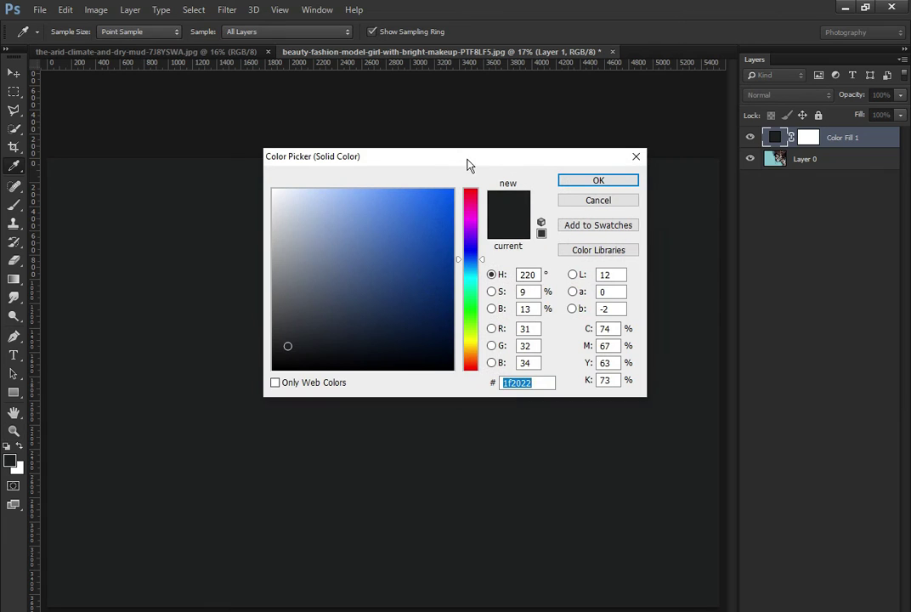
text(0055ffff0000)
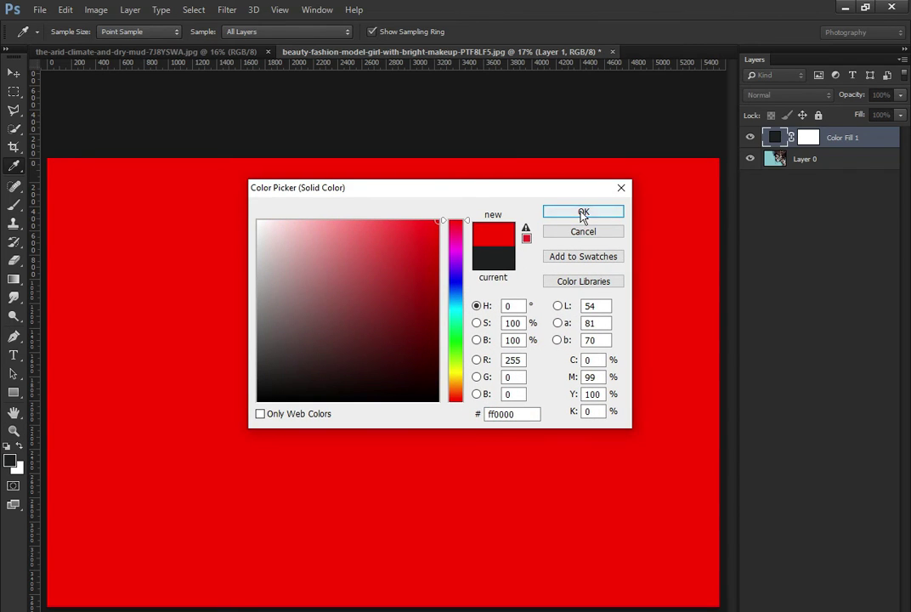
click(583, 212)
key(z)
Set the red fill to Lighten at 20% opacity and flatten it into the Background.
click(768, 95)
click(778, 151)
click(898, 96)
drag(863, 115, 862, 116)
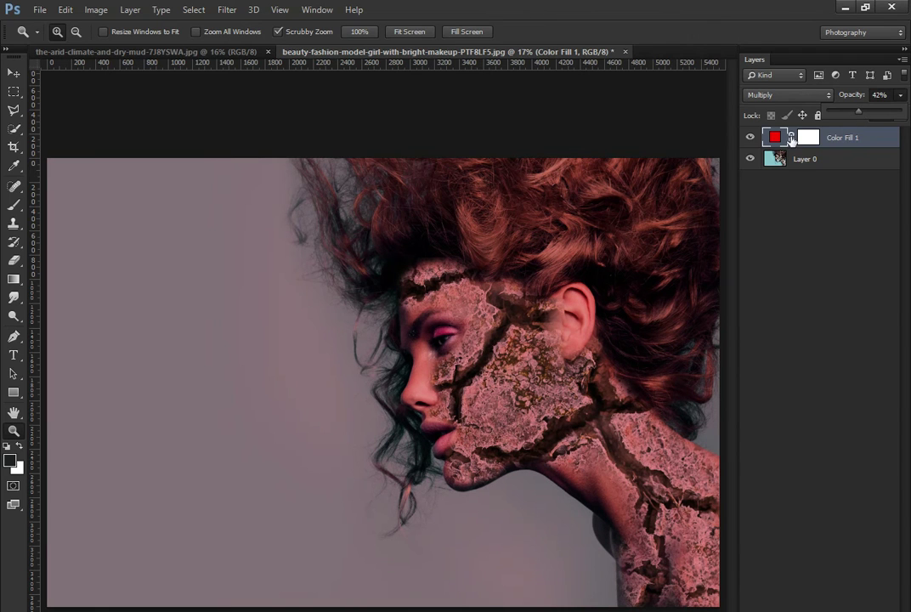
click(786, 95)
click(759, 153)
key(Down)
key(Down)
key(Down)
key(Down)
click(900, 95)
drag(849, 117, 846, 117)
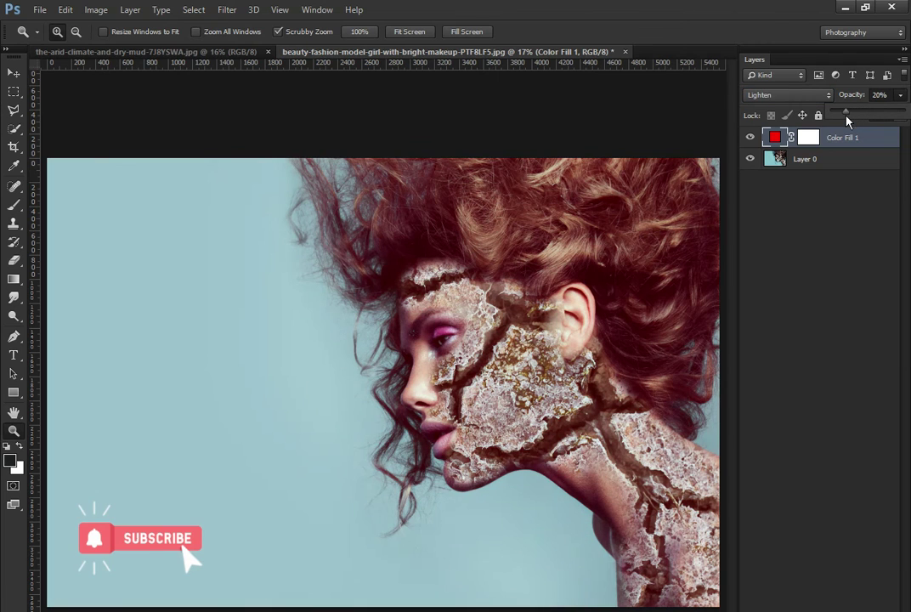
right_click(799, 158)
click(672, 514)
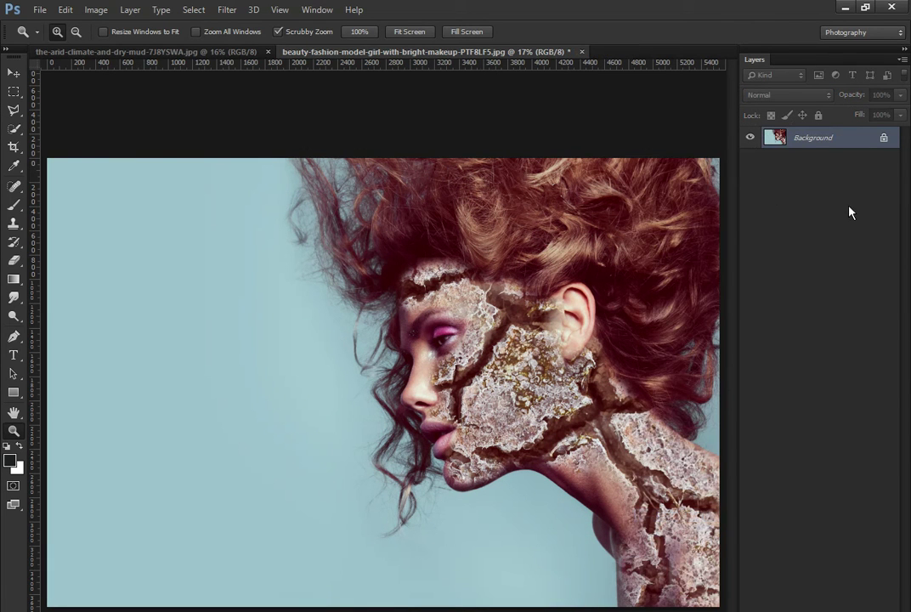
Copy the right part of the image containing the model onto a new Layer 1.
click(15, 92)
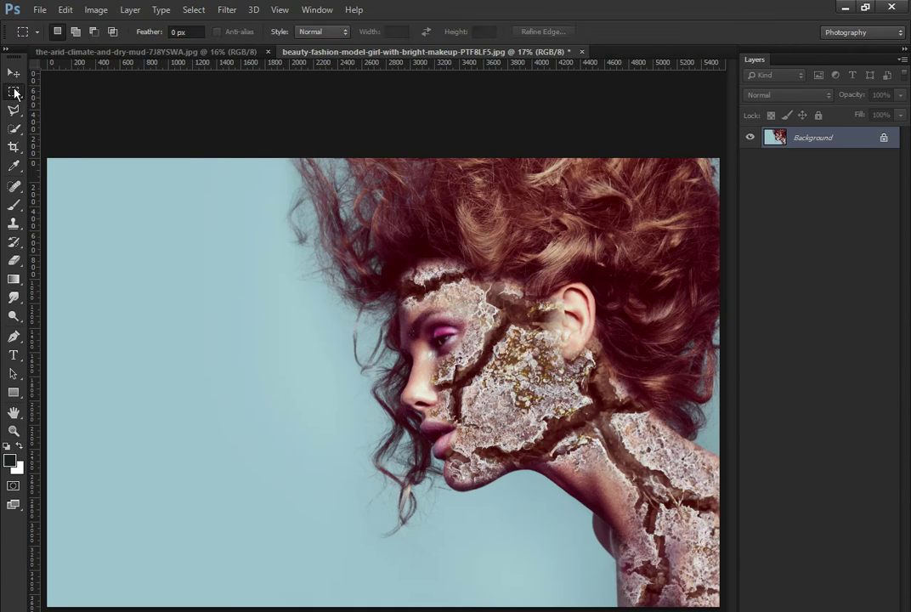
drag(278, 158, 730, 595)
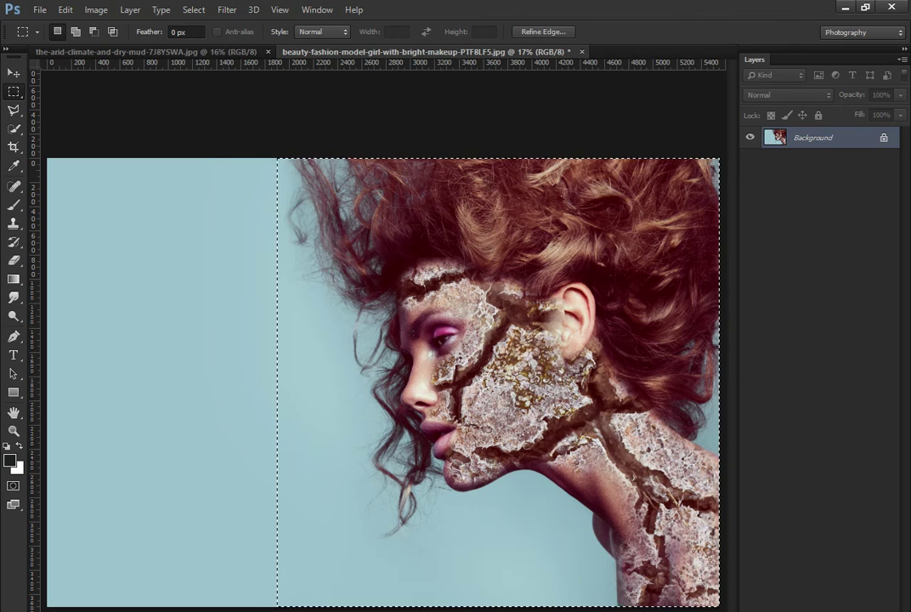
key(j)
key(ctrl+j)
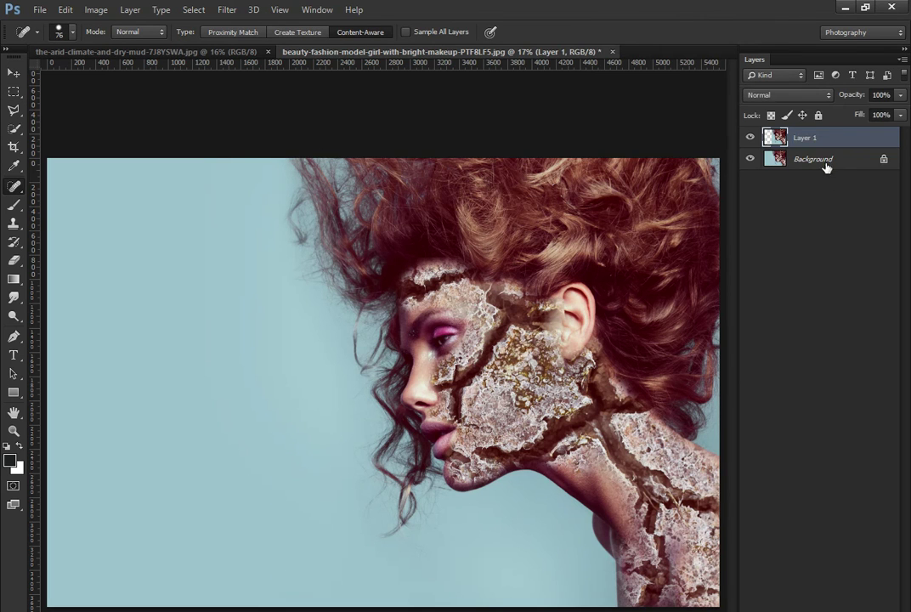
click(826, 161)
click(825, 143)
Flip the copied model horizontally and move it to the left side.
key(ctrl+t)
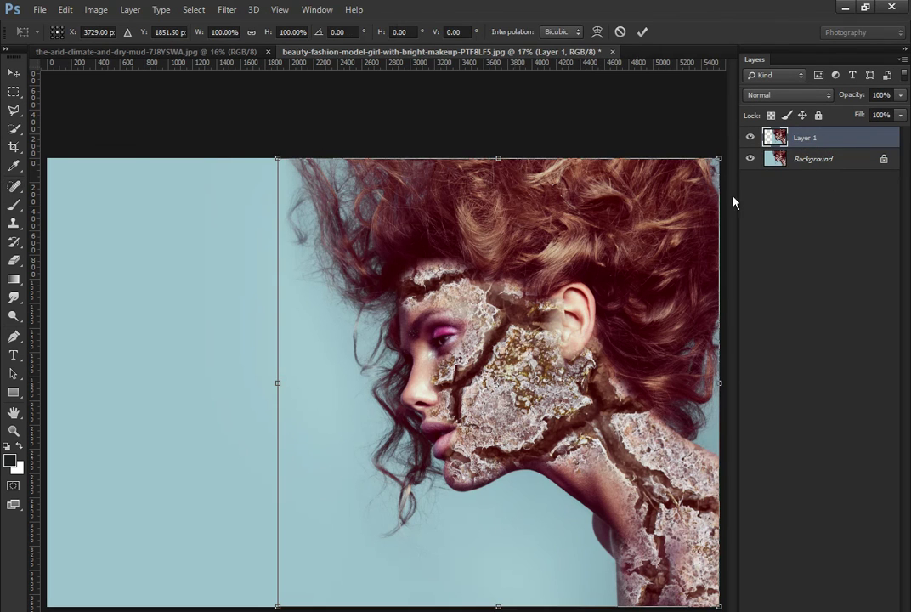
right_click(382, 396)
click(464, 606)
drag(475, 394, 244, 396)
click(643, 32)
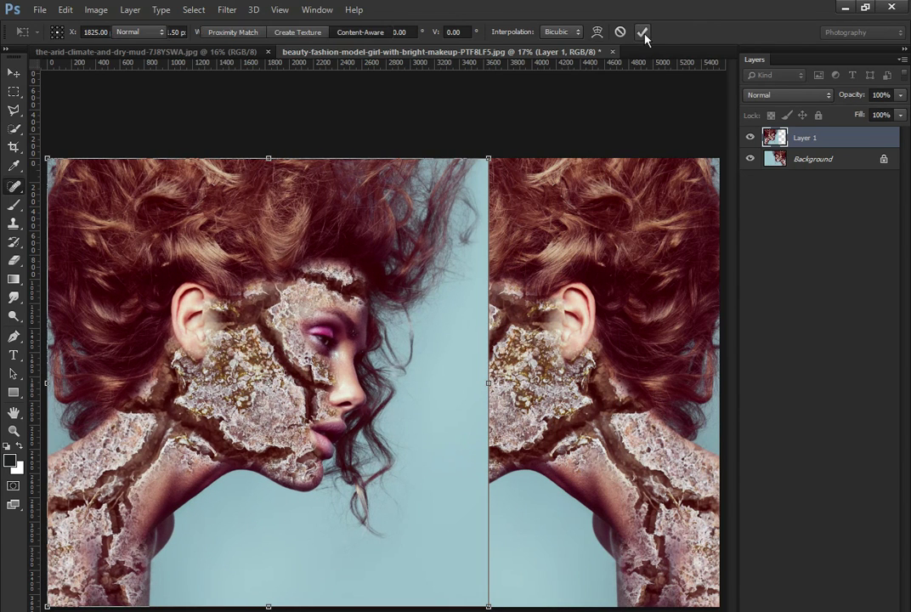
click(643, 33)
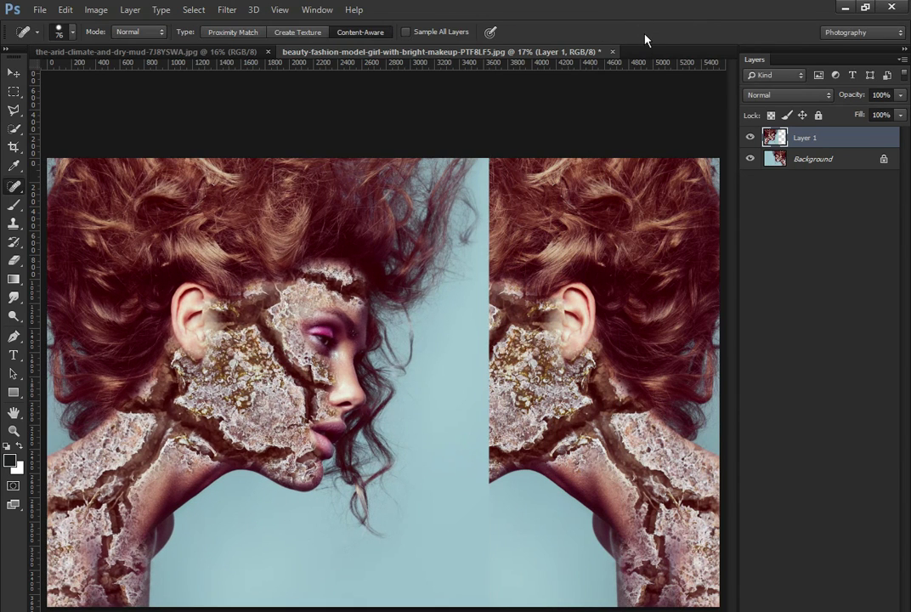
Stretch a one-pixel backdrop column across the right side, then flatten the image.
right_click(12, 91)
click(68, 134)
click(486, 375)
key(t)
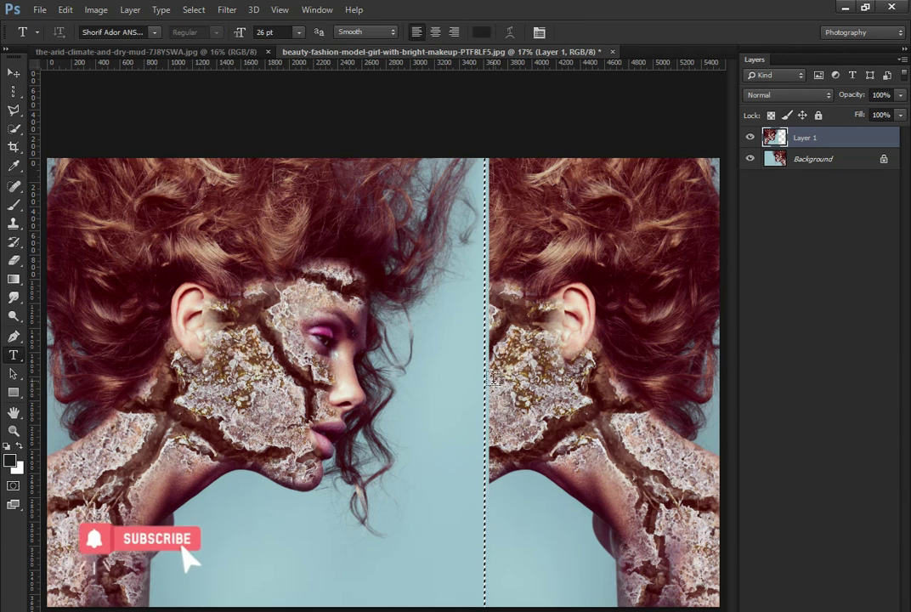
key(ctrl+t)
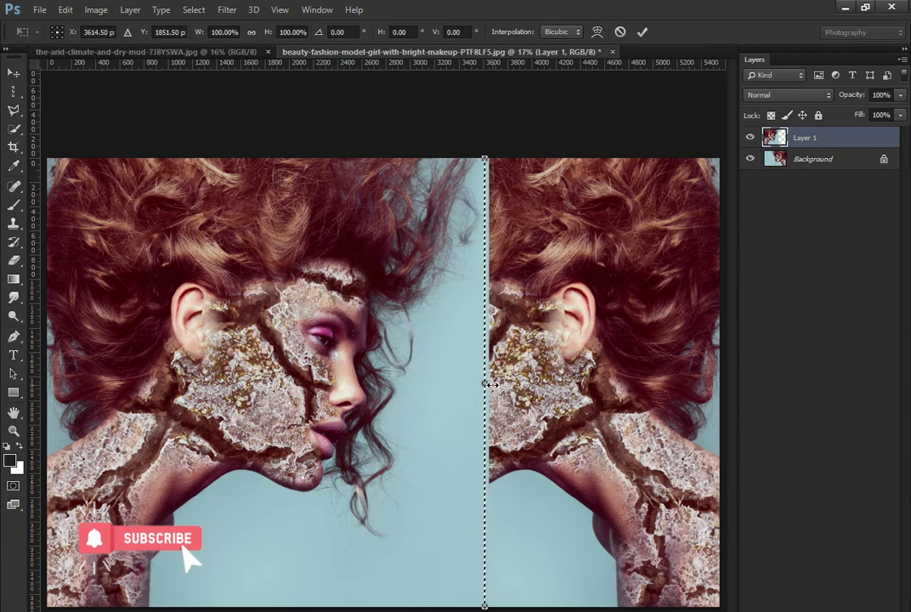
drag(491, 384, 725, 393)
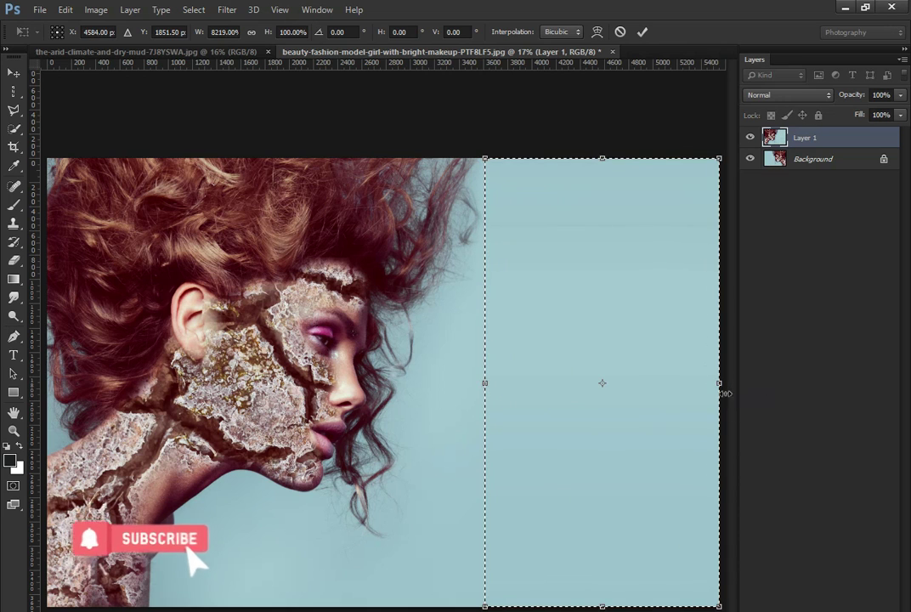
click(643, 31)
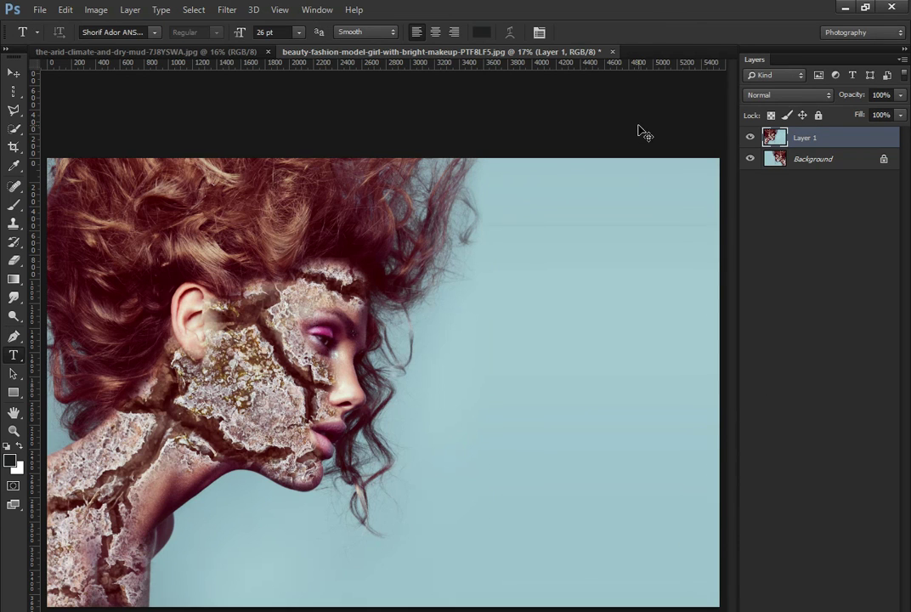
right_click(808, 148)
click(663, 515)
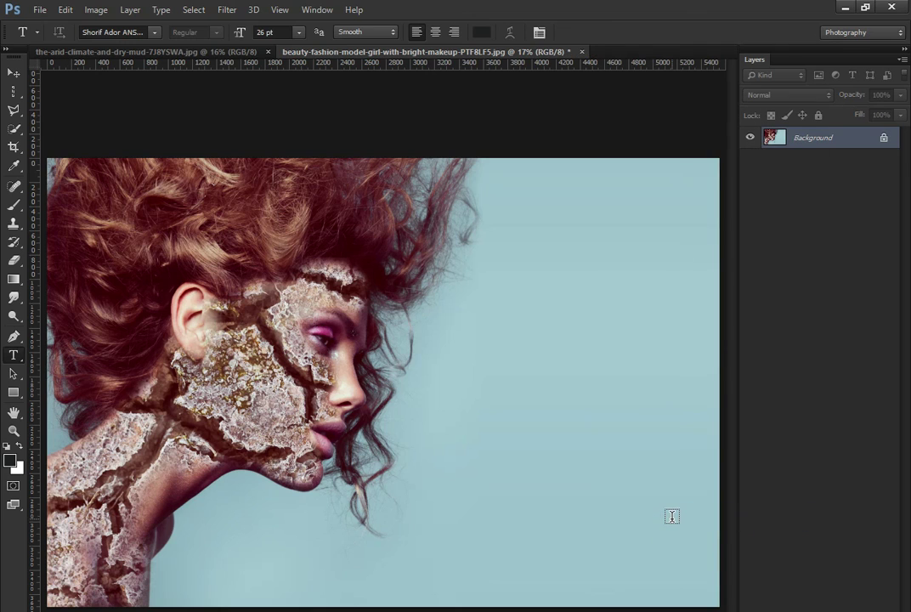